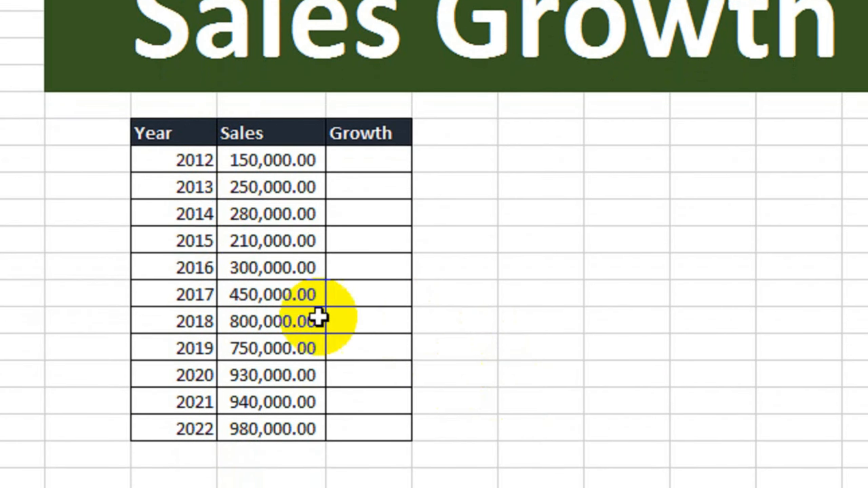
pyautogui.moveTo(188, 161); pyautogui.dragTo(229, 421)
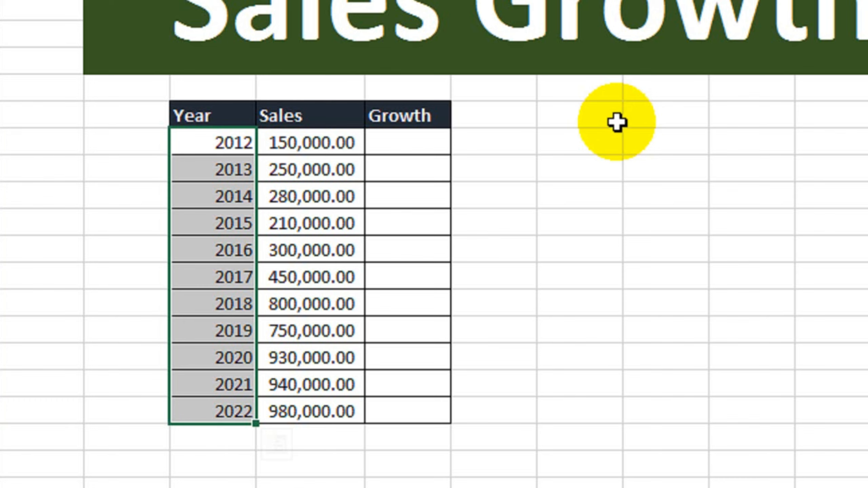
pyautogui.moveTo(191, 143); pyautogui.dragTo(335, 139)
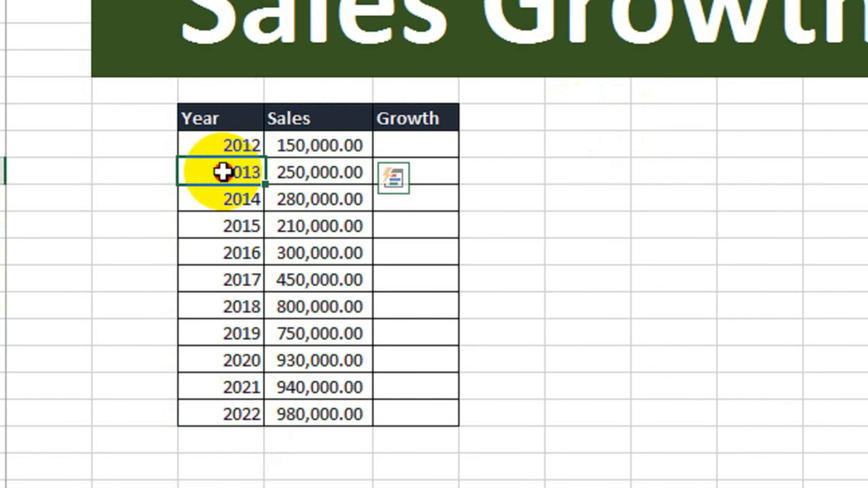
pyautogui.moveTo(209, 170); pyautogui.dragTo(341, 171)
pyautogui.moveTo(211, 208); pyautogui.dragTo(373, 202)
pyautogui.moveTo(213, 226); pyautogui.dragTo(362, 226)
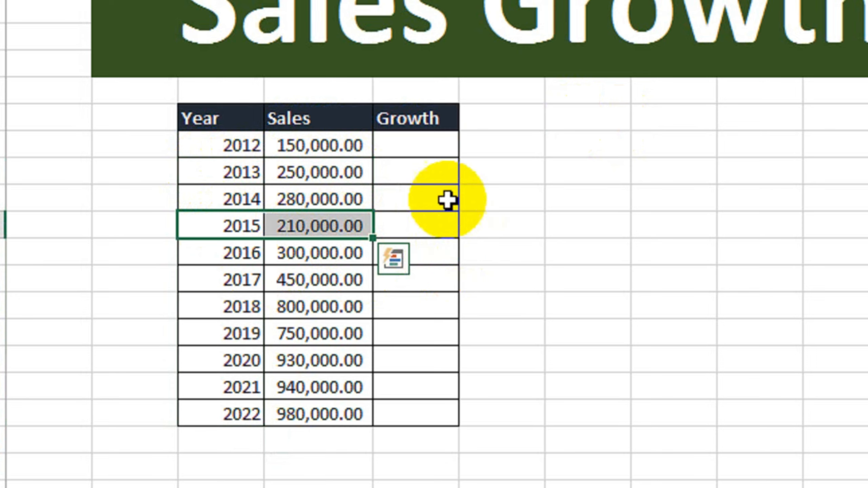
# Step: Enter the formula =(D10-D9)/D10 in the Growth cell for 2013
pyautogui.click(438, 174)
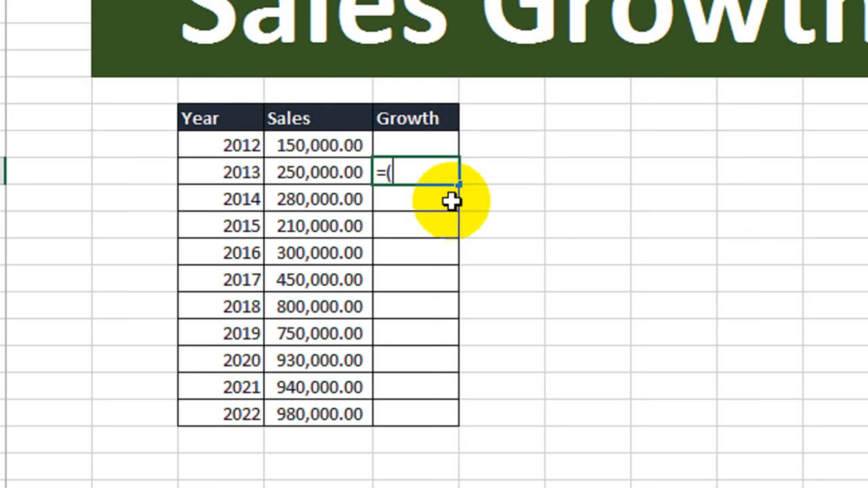
pyautogui.press('Left')
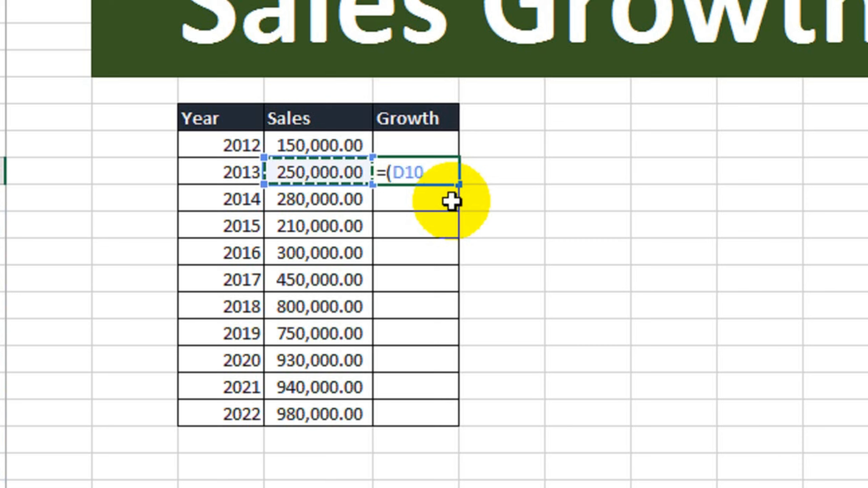
pyautogui.write('-')
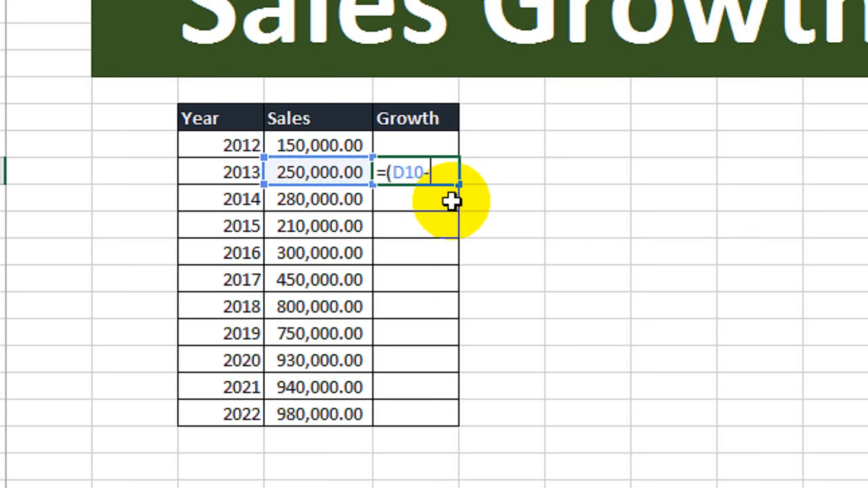
pyautogui.press('Left')
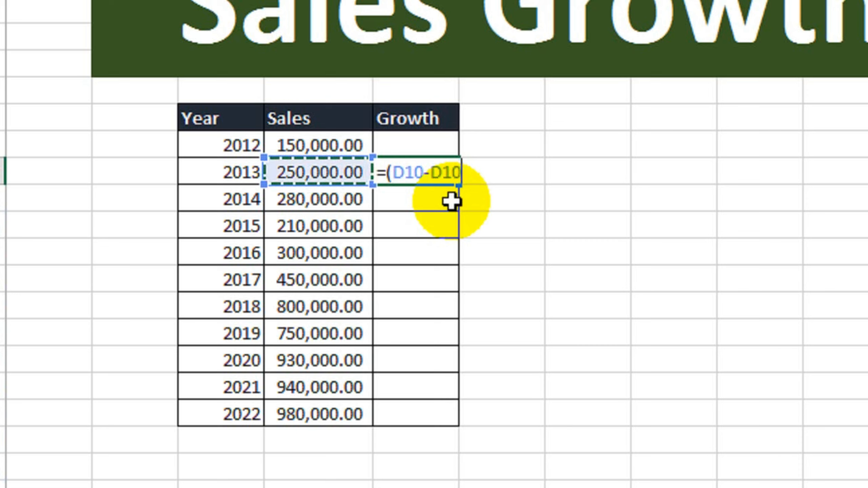
pyautogui.press('Up')
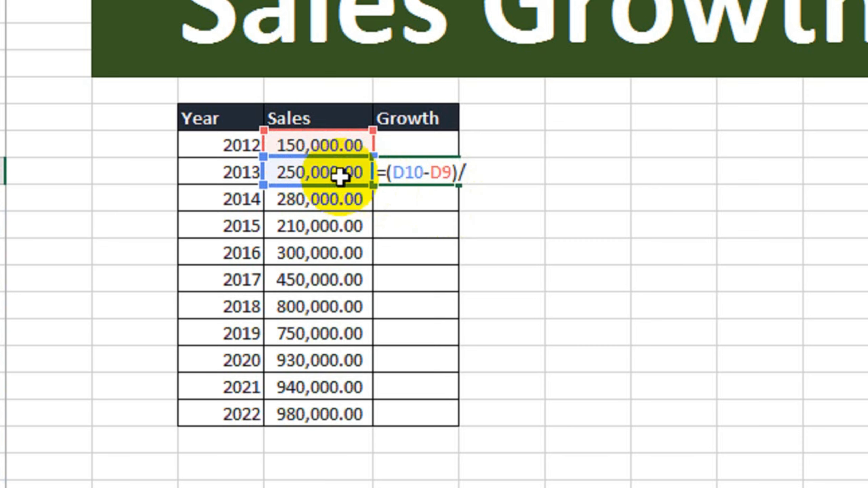
pyautogui.click(310, 171)
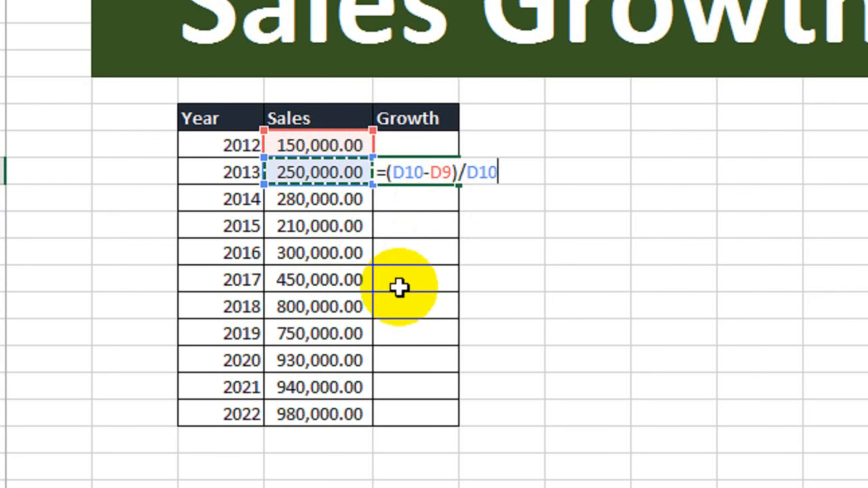
pyautogui.press('Return')
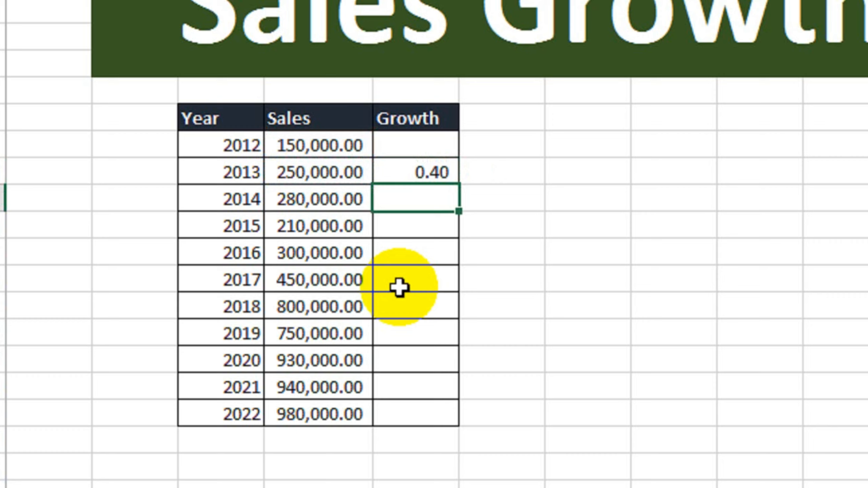
# Step: Fill the 2013 growth formula down through the 2022 row and format the filled cells as percentages
pyautogui.click(431, 174)
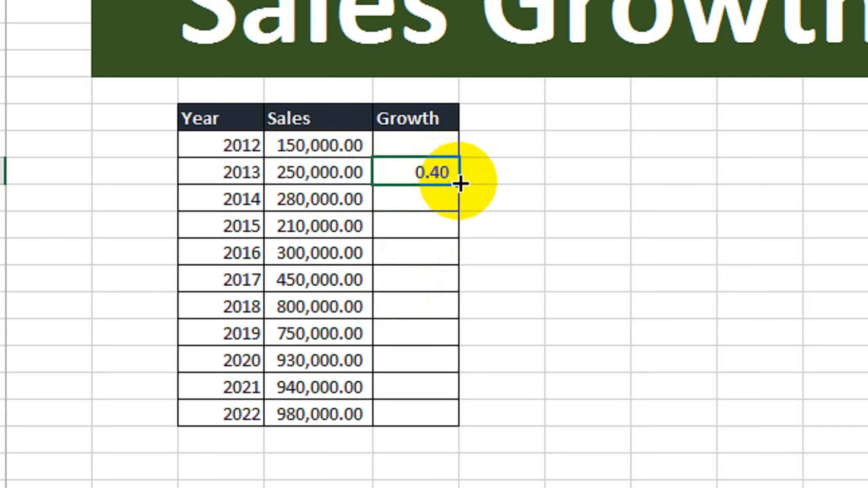
pyautogui.moveTo(460, 185); pyautogui.dragTo(450, 403)
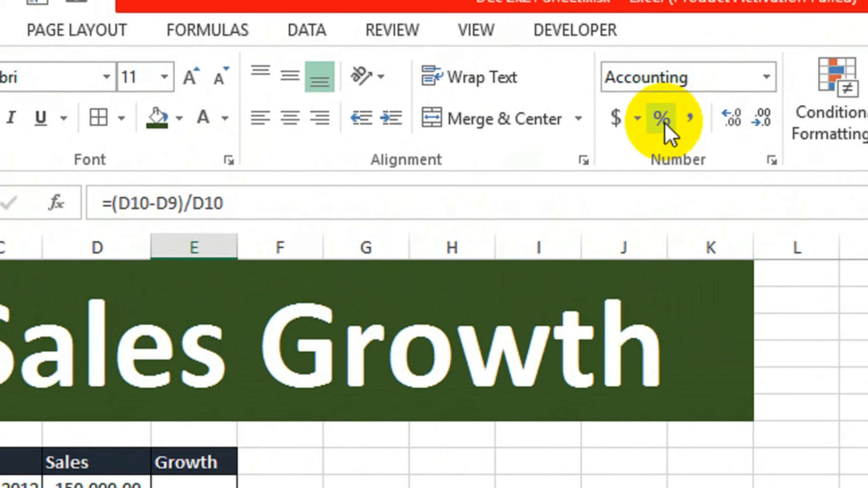
pyautogui.click(662, 118)
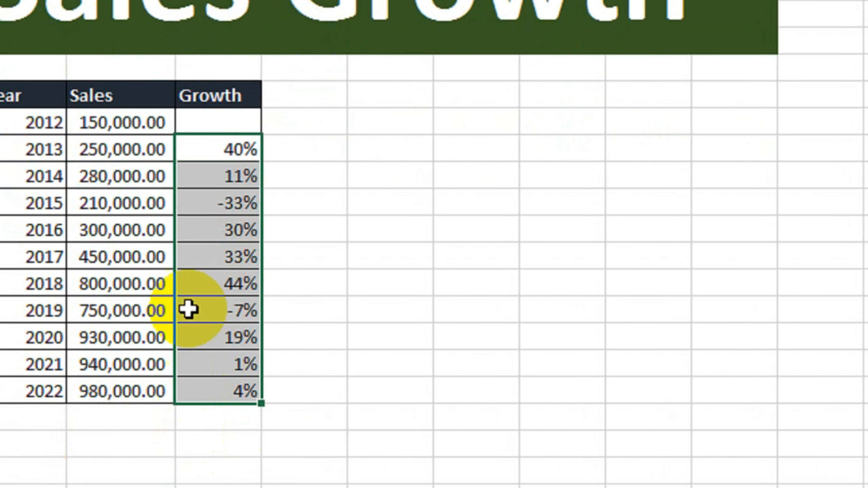
pyautogui.click(352, 187)
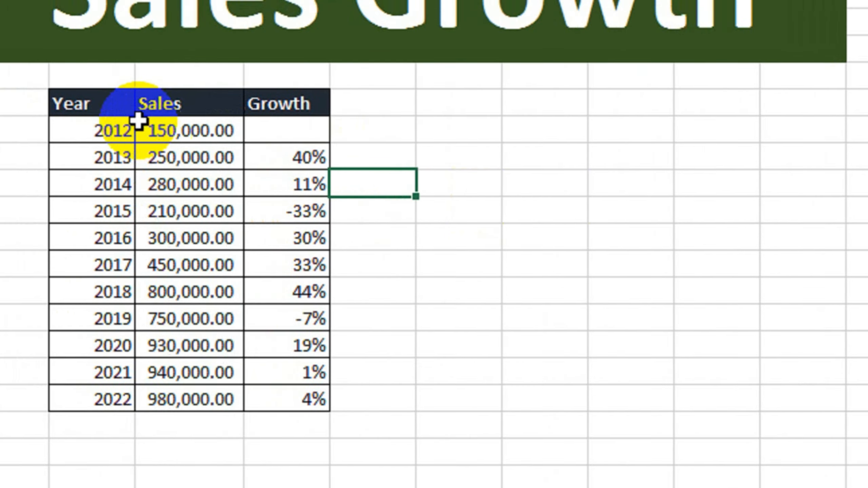
# Step: Select the Year and Growth columns with their headers, excluding Sales, and open the recommended charts for them
pyautogui.moveTo(71, 96); pyautogui.dragTo(62, 257)
pyautogui.moveTo(203, 282); pyautogui.dragTo(203, 411)
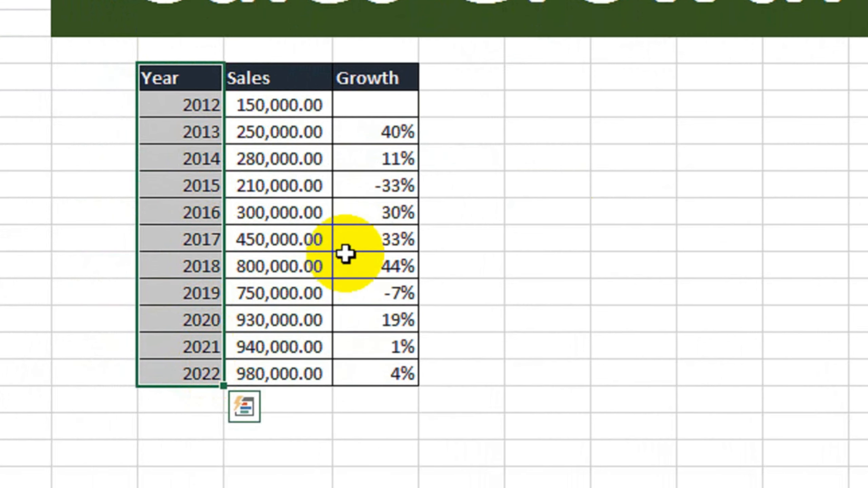
pyautogui.moveTo(381, 80); pyautogui.dragTo(387, 191)
pyautogui.moveTo(387, 226); pyautogui.dragTo(388, 409)
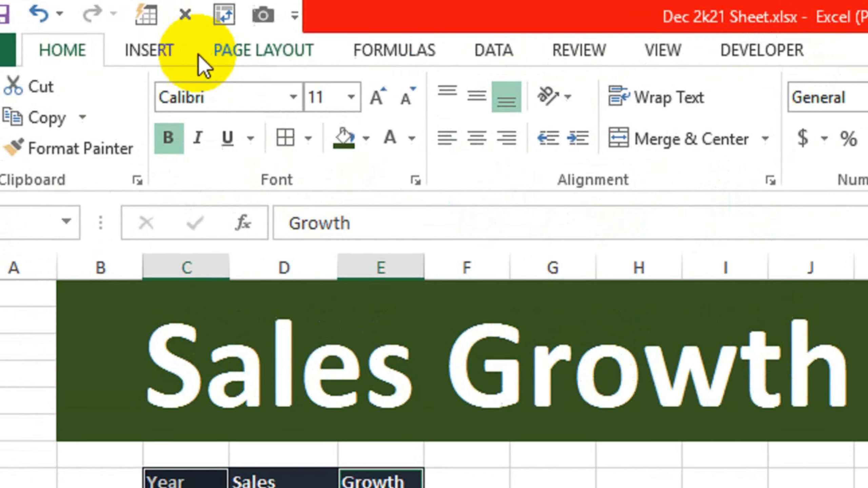
pyautogui.click(192, 53)
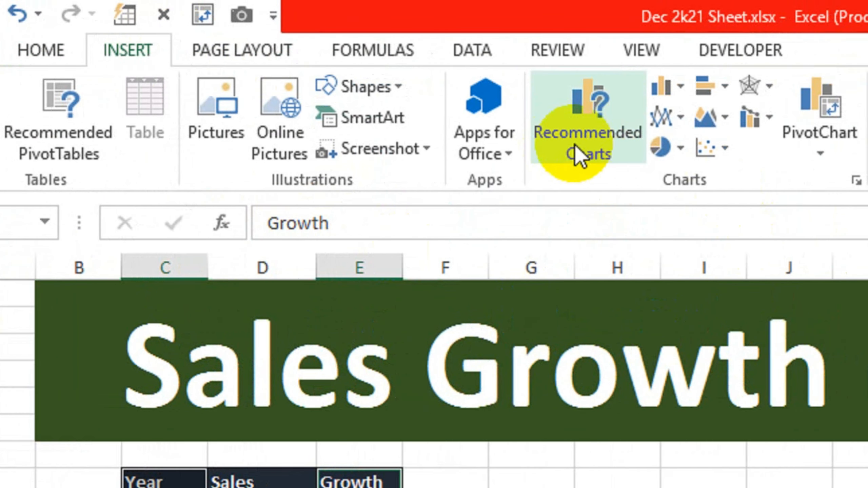
pyautogui.click(597, 152)
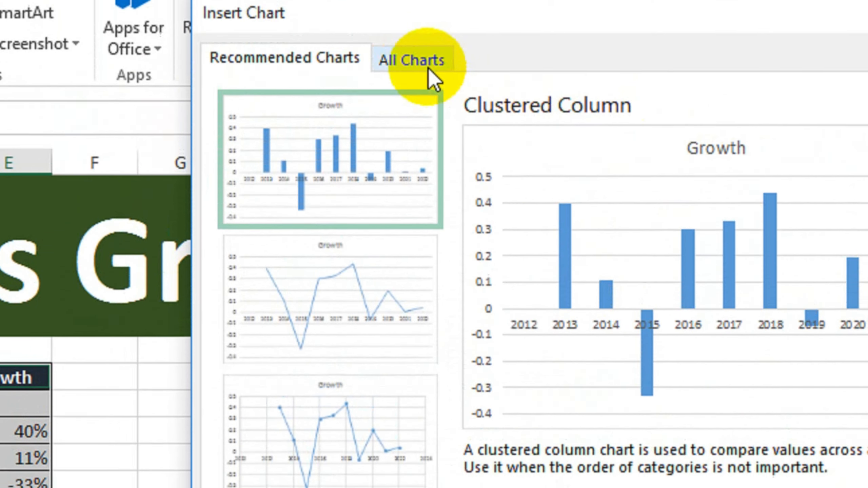
# Step: Insert the recommended scatter chart with straight lines and markers, and place it beside the table just below the title banner
pyautogui.click(433, 78)
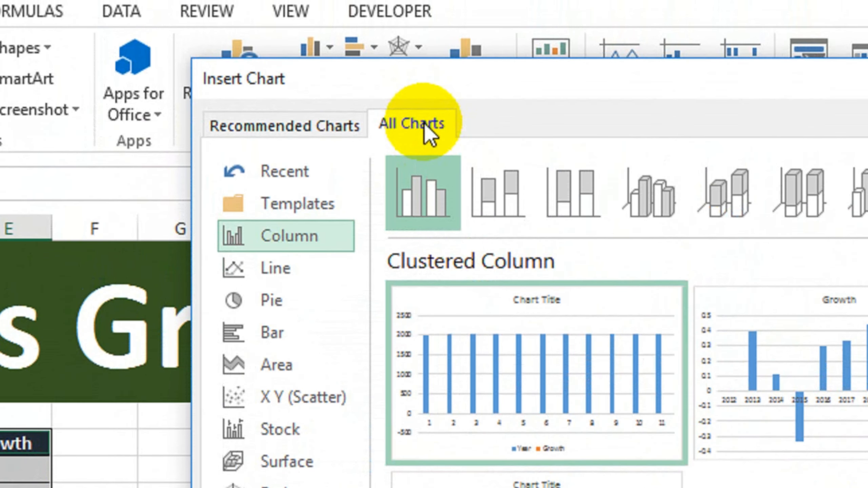
pyautogui.click(301, 239)
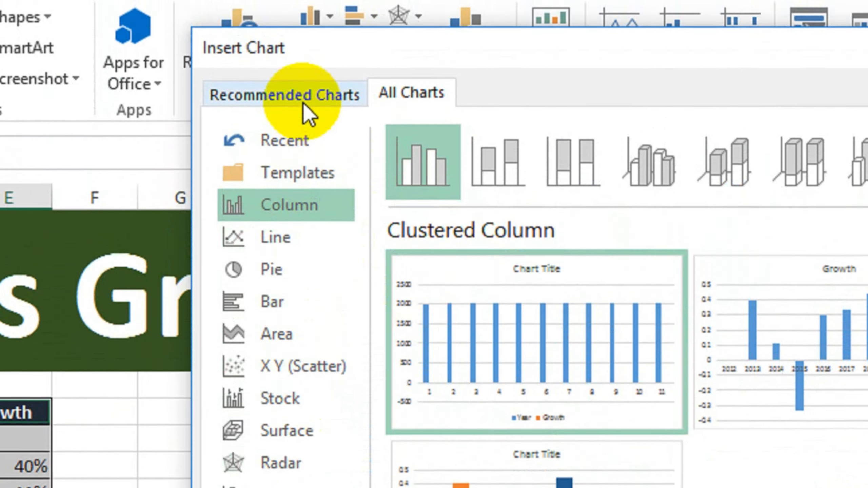
pyautogui.click(303, 62)
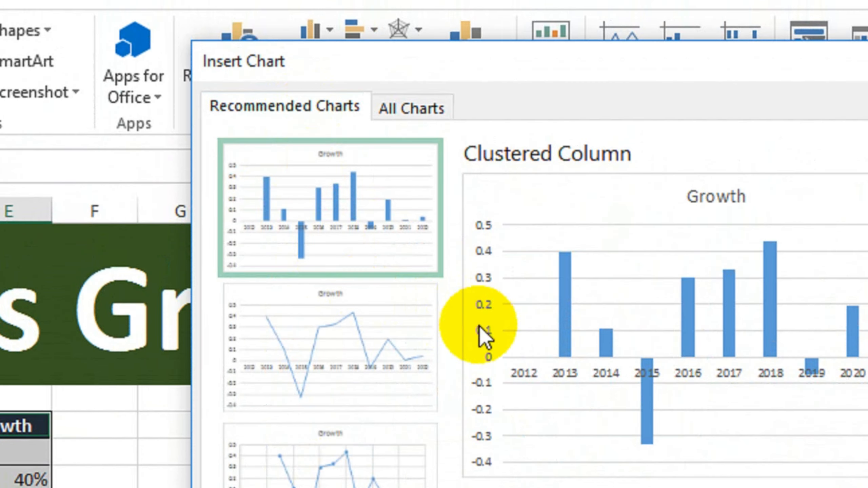
pyautogui.click(394, 368)
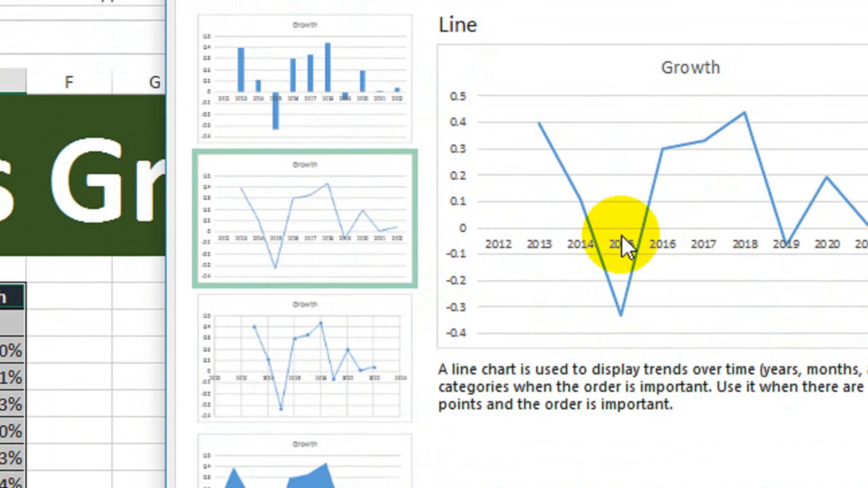
pyautogui.click(427, 355)
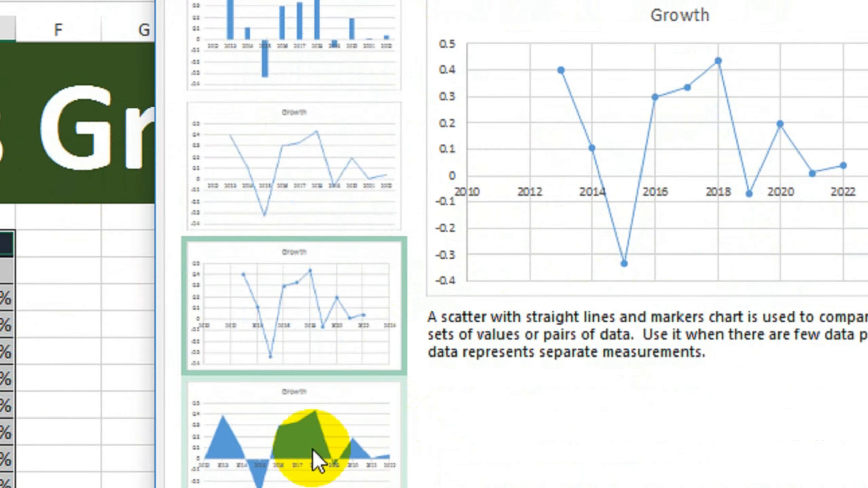
pyautogui.click(315, 456)
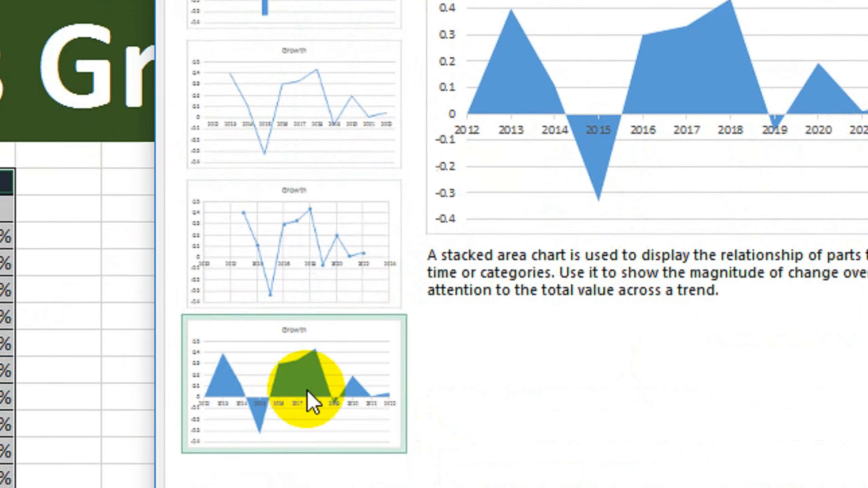
pyautogui.click(302, 310)
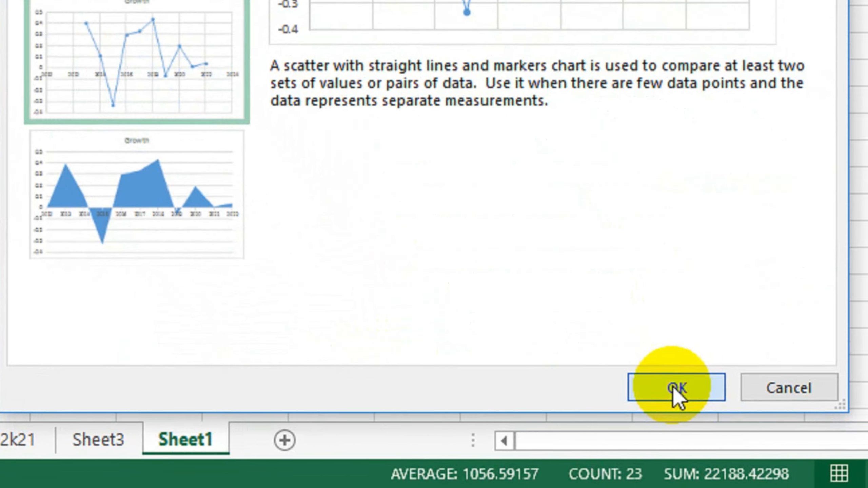
pyautogui.click(704, 407)
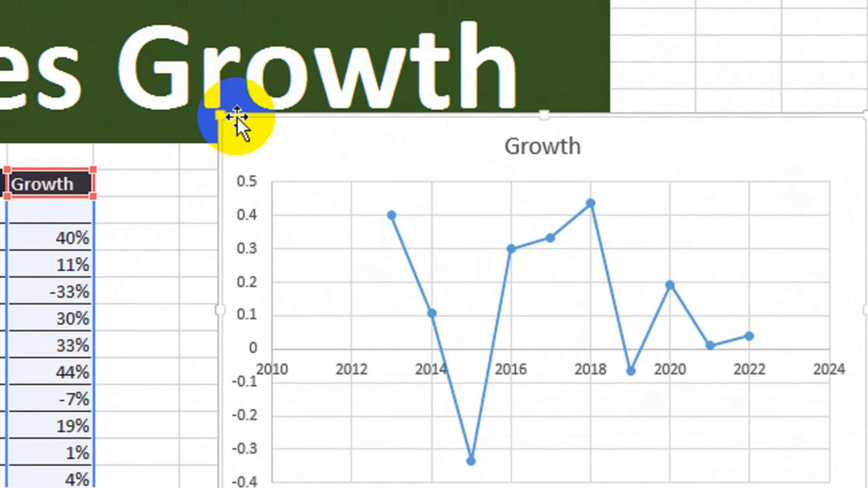
pyautogui.moveTo(236, 117); pyautogui.dragTo(204, 174)
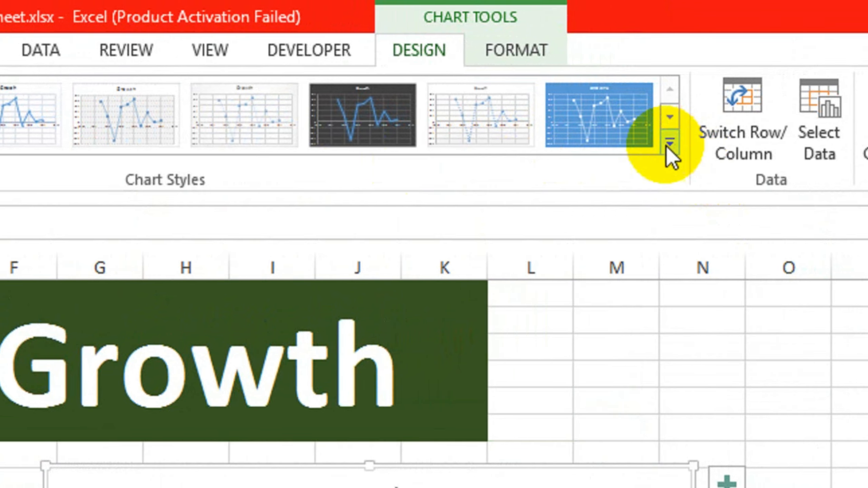
# Step: Apply the dark gradient chart style with circular markers and a bold, light title to the growth chart
pyautogui.click(670, 144)
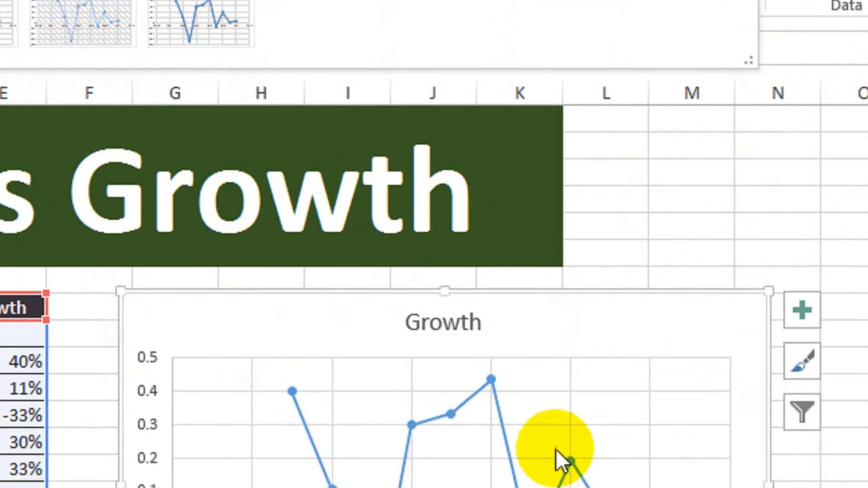
pyautogui.click(660, 87)
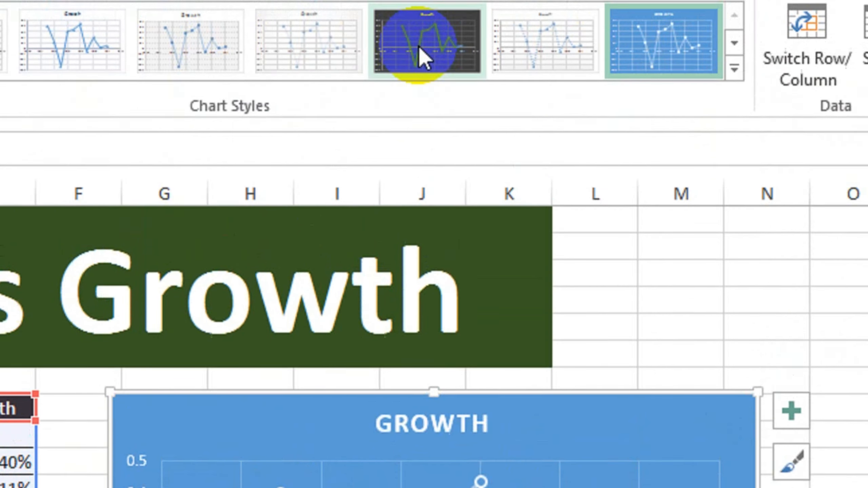
pyautogui.click(421, 49)
pyautogui.click(734, 69)
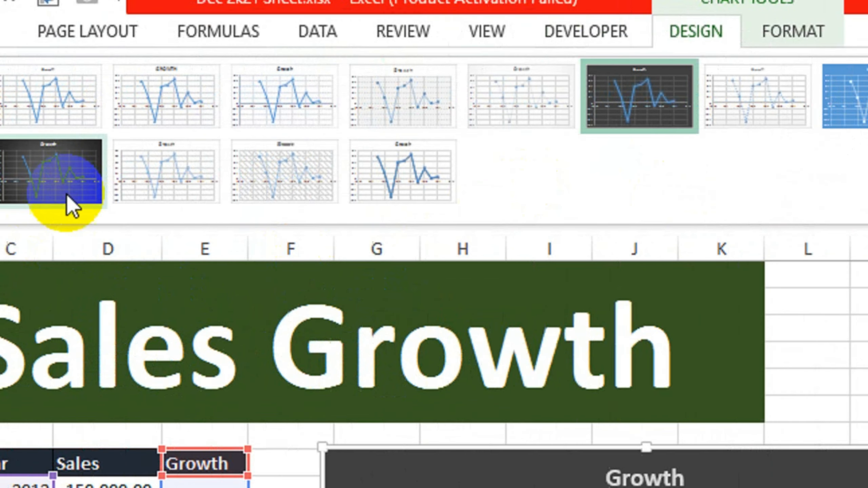
pyautogui.click(68, 196)
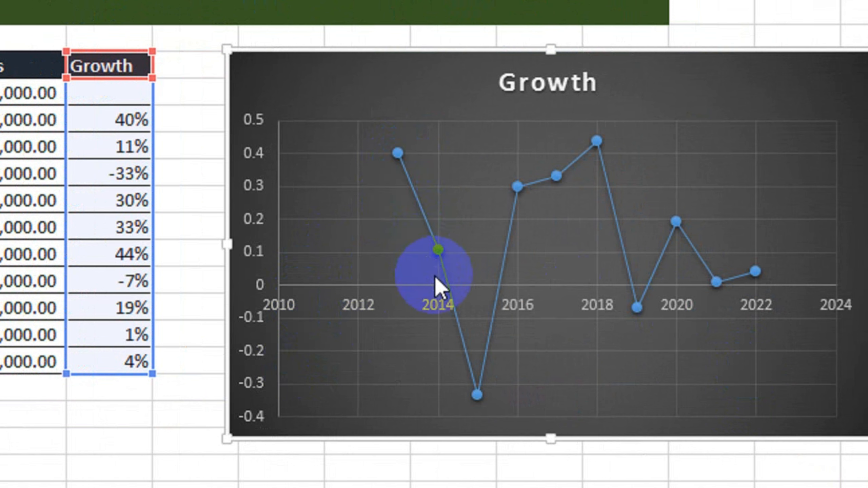
pyautogui.moveTo(399, 164)
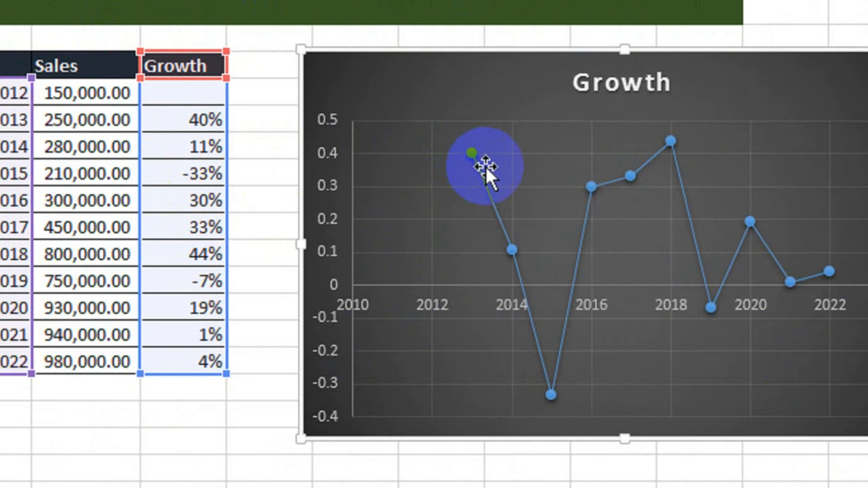
pyautogui.moveTo(523, 289)
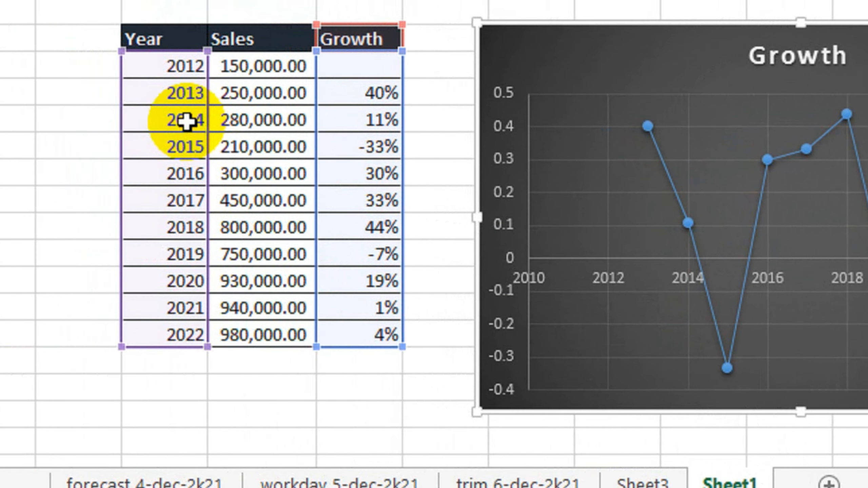
pyautogui.click(4, 109)
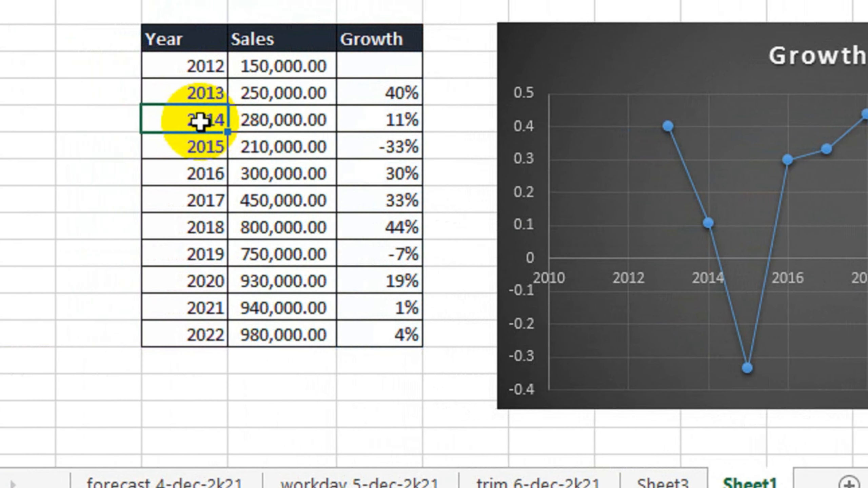
pyautogui.moveTo(193, 147); pyautogui.dragTo(393, 152)
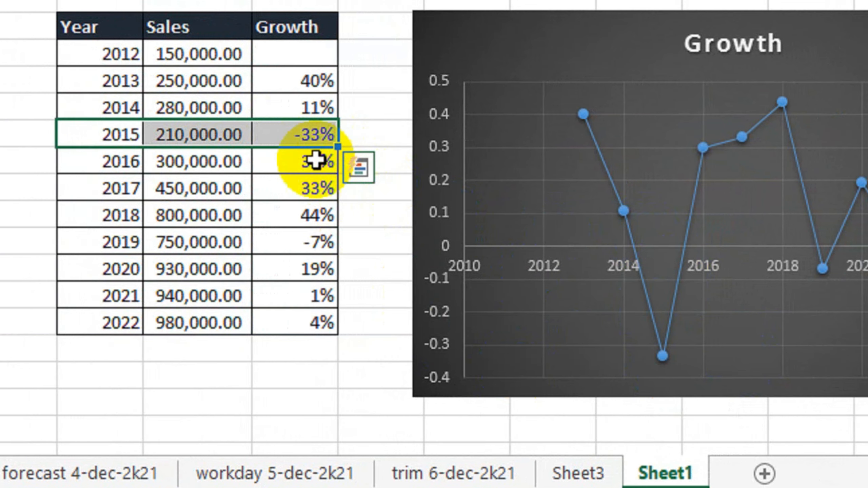
pyautogui.moveTo(702, 174)
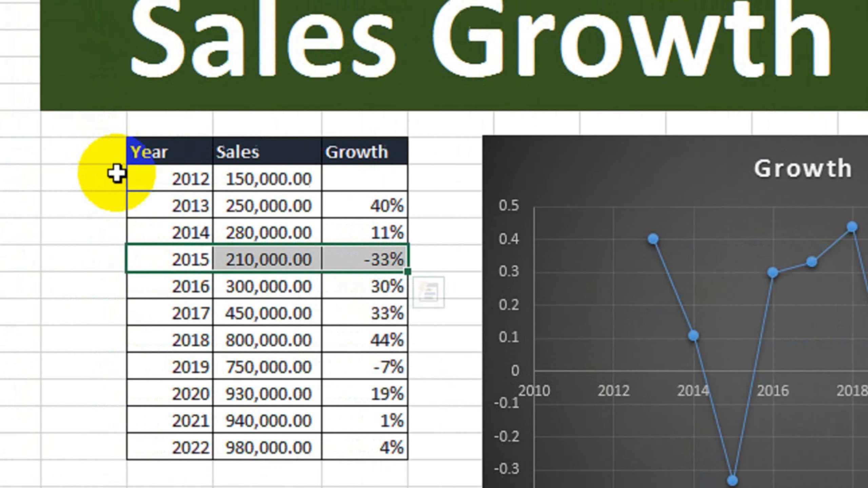
pyautogui.click(167, 174)
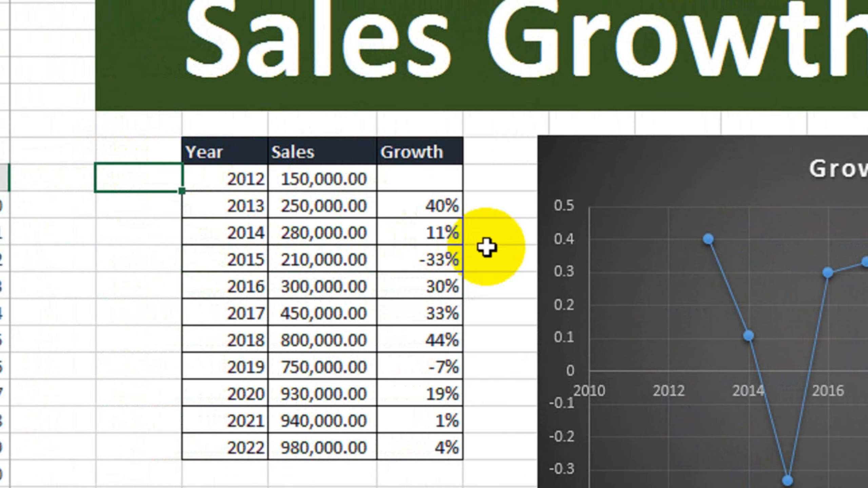